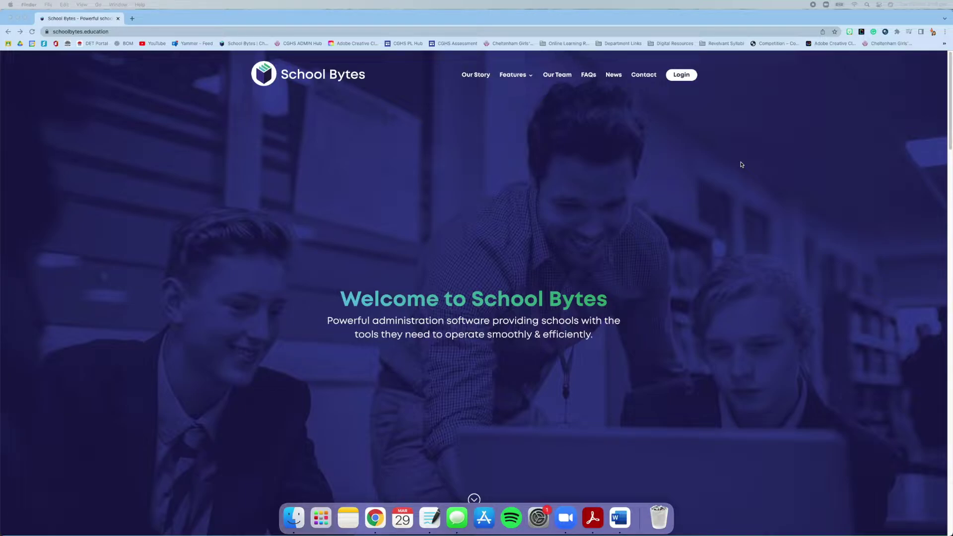
- Log in, open the Events application, and go to the Professional Learning dashboard
left_click(681, 75)
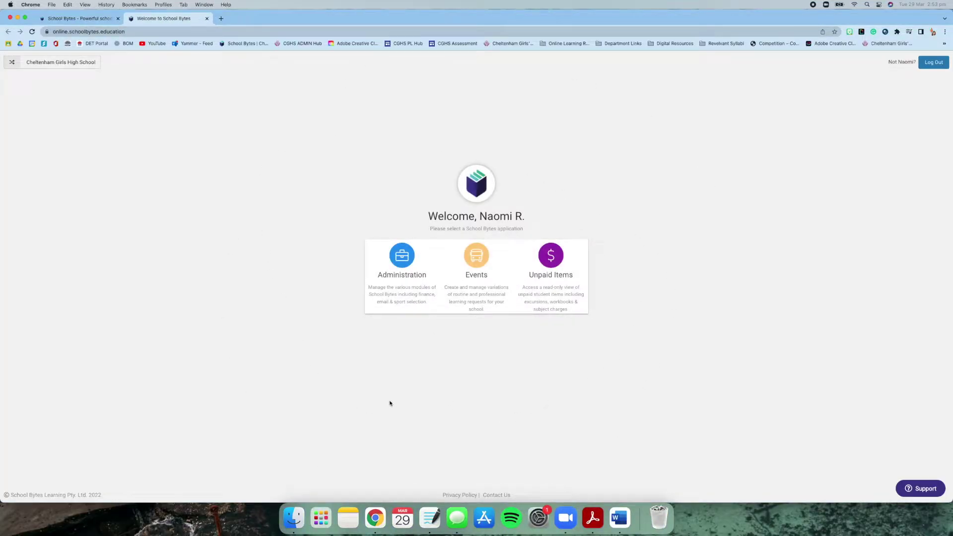
left_click(468, 291)
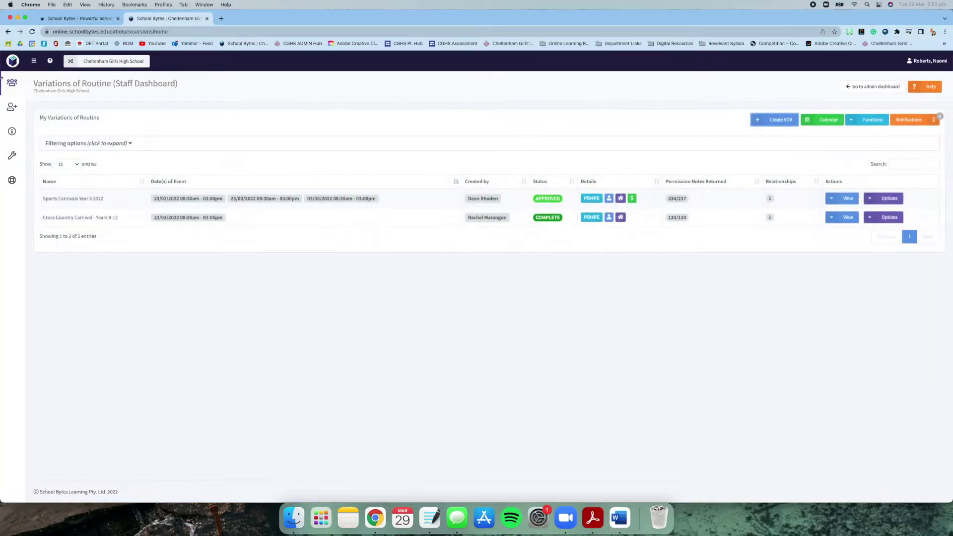
left_click(12, 86)
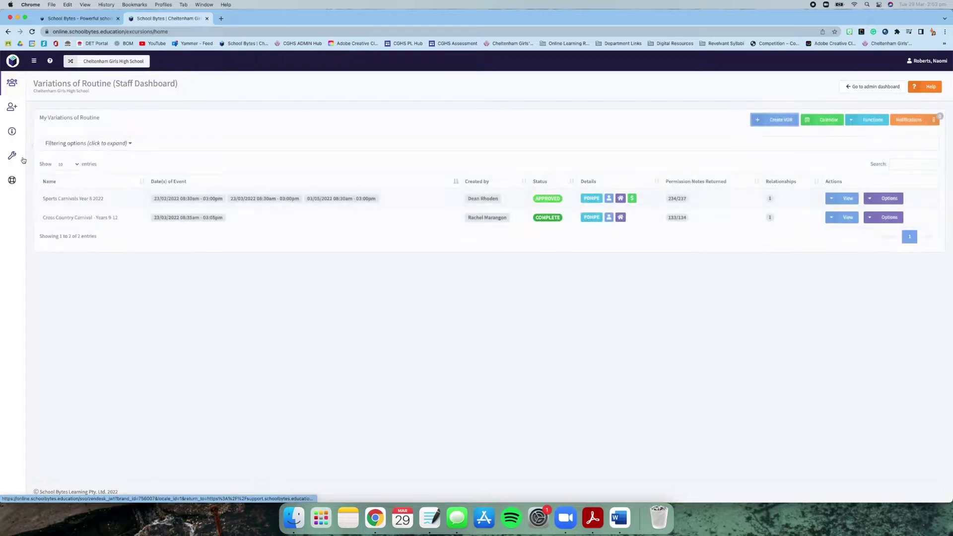
mouse_move(36, 114)
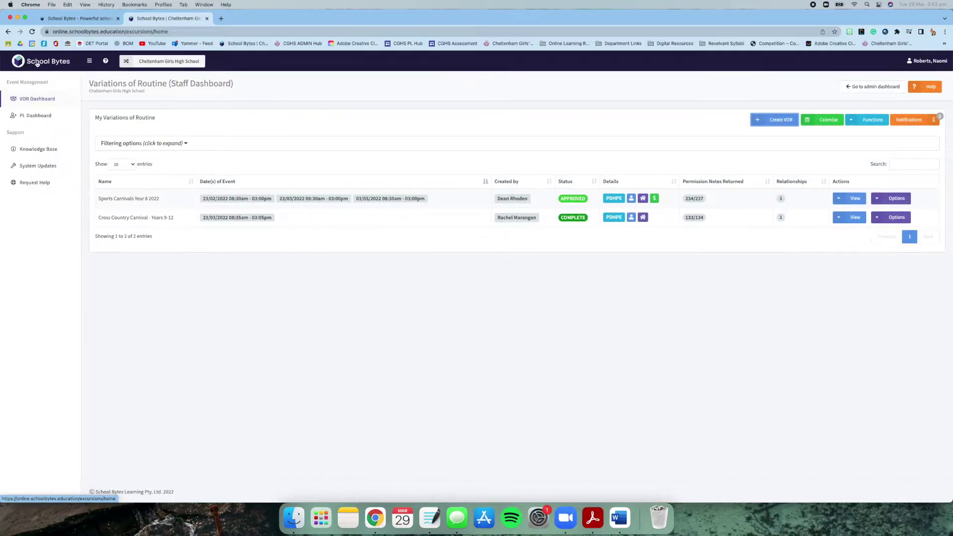
left_click(44, 116)
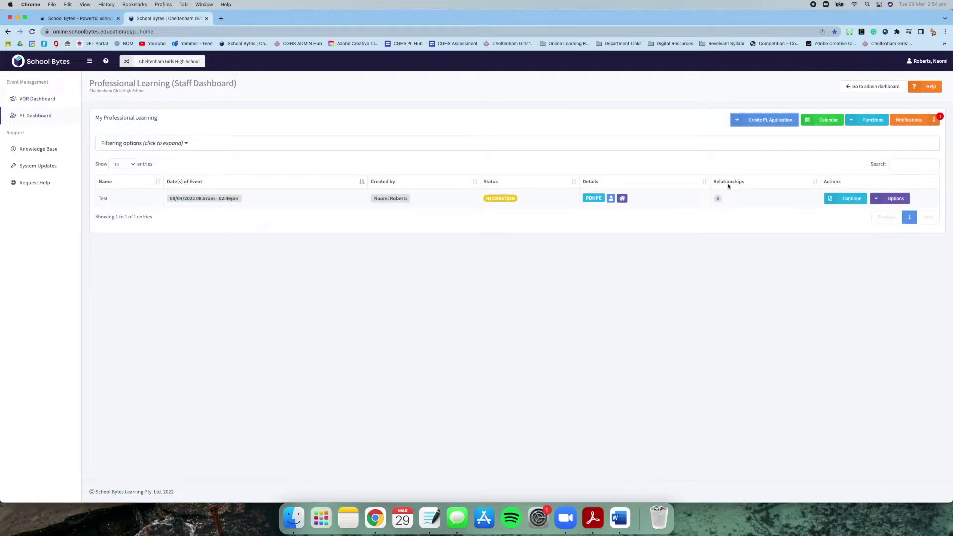
- Start a new PL application named 'Test' with the description 'Test'
left_click(764, 123)
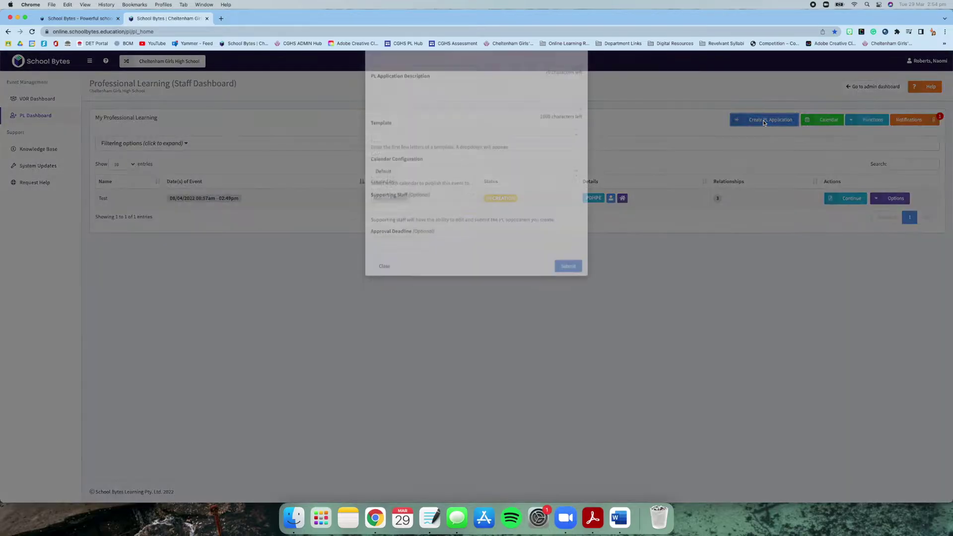
left_click(408, 98)
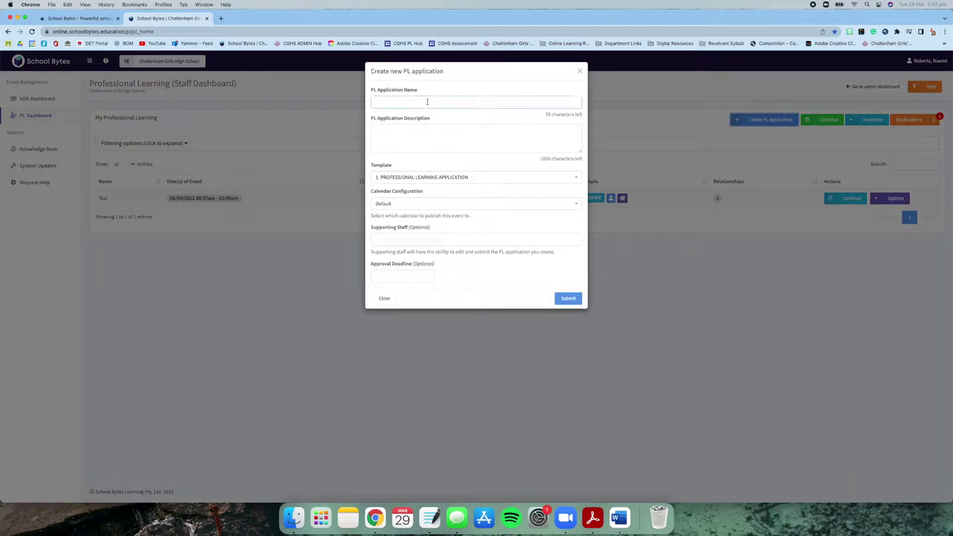
type("Test")
key("Tab")
type("Test")
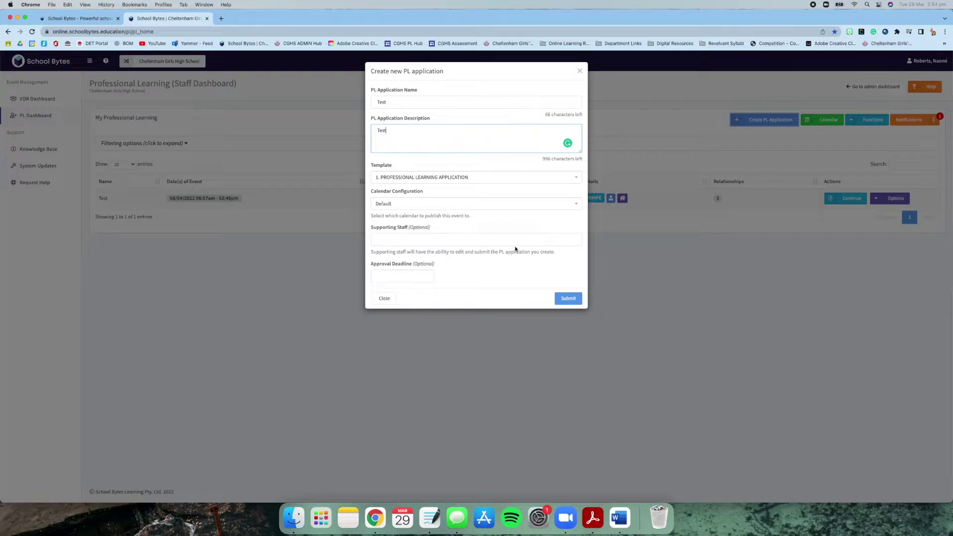
- Set the approval deadline to 02/05/2022 and submit the new application
left_click(407, 274)
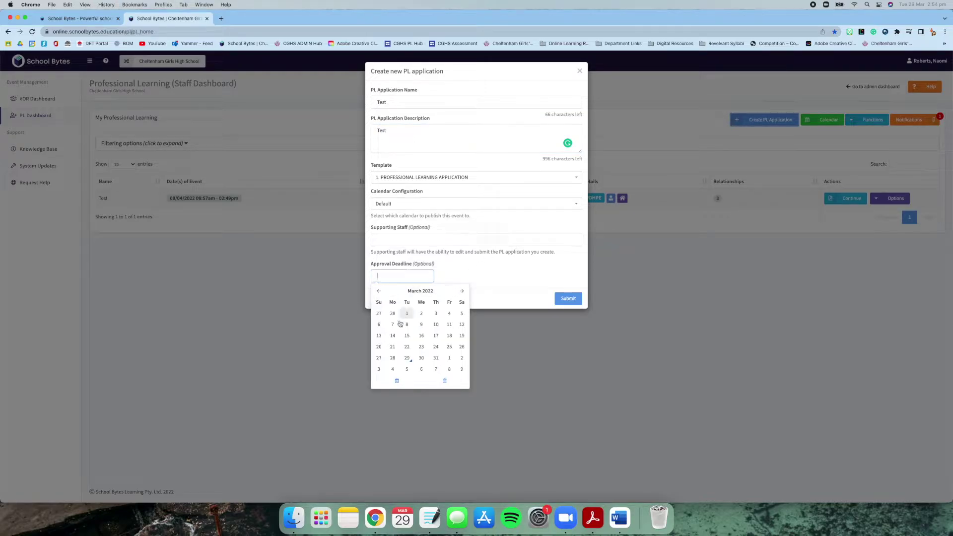
left_click(461, 291)
left_click(460, 292)
left_click(392, 314)
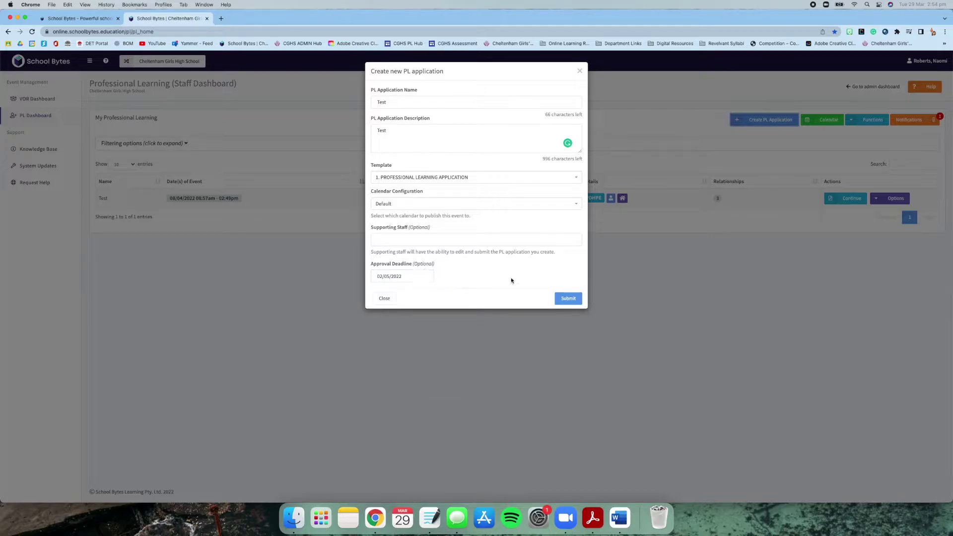
left_click(566, 302)
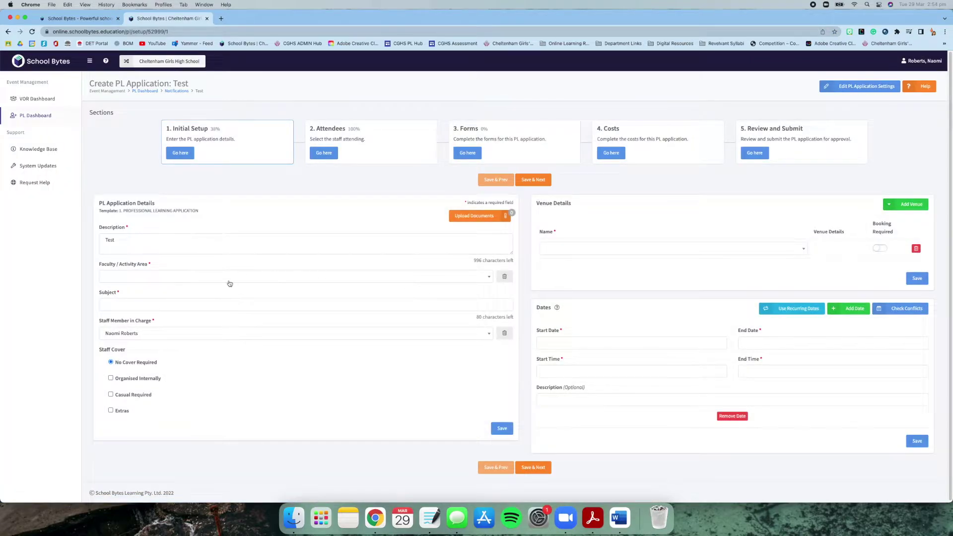
- Set the faculty area to PDHPE and the subject to PASS
left_click(230, 280)
type("pdh")
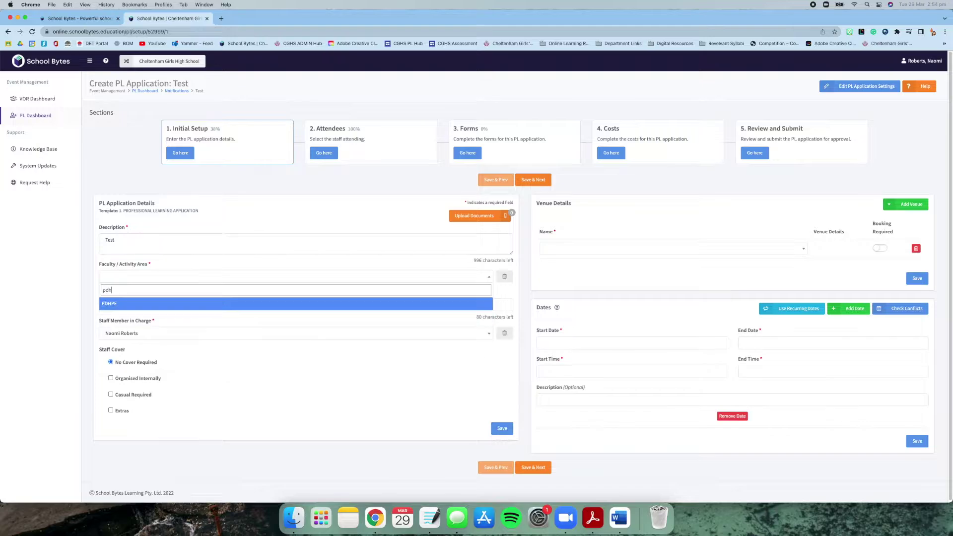
key("Return")
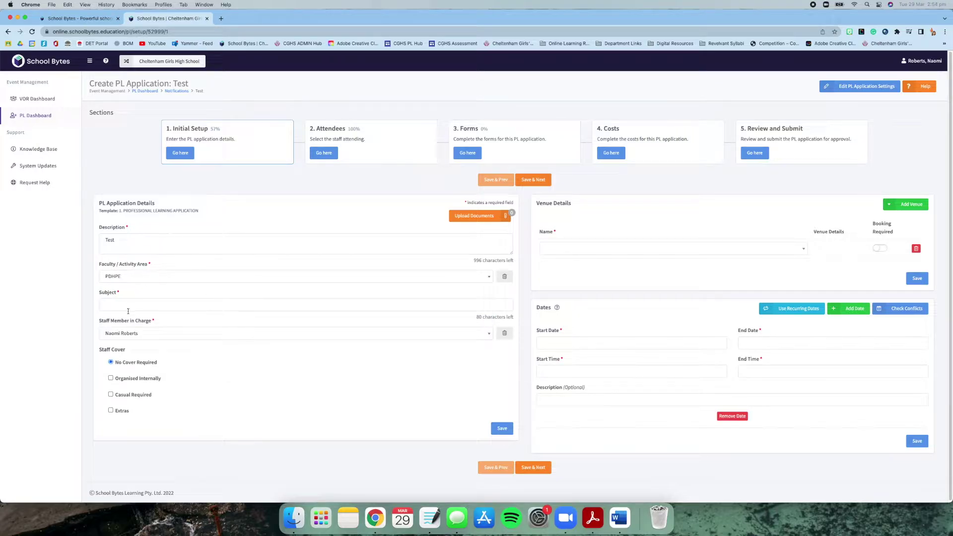
left_click(127, 305)
type("PASS")
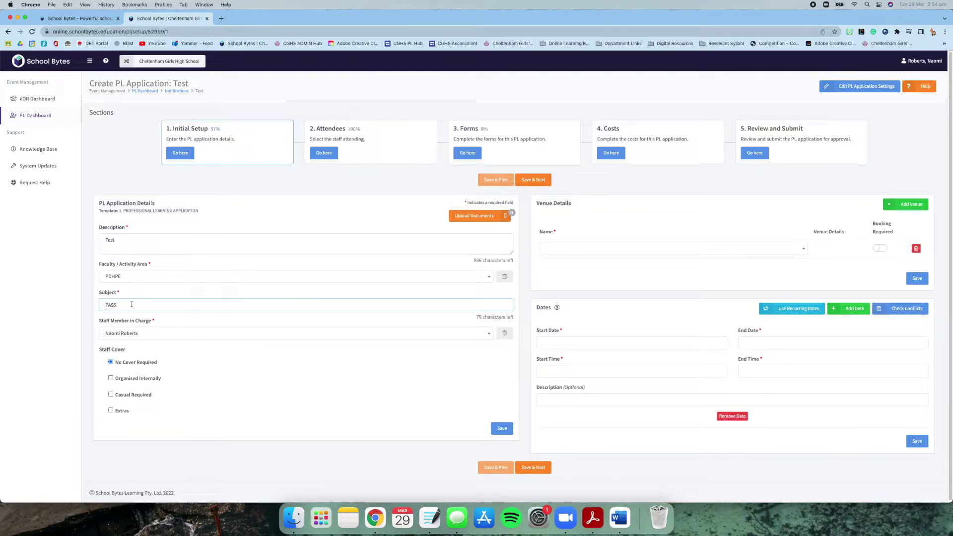
- Mark that 1 casual teacher is required and enter the preferred casual's name
left_click(131, 397)
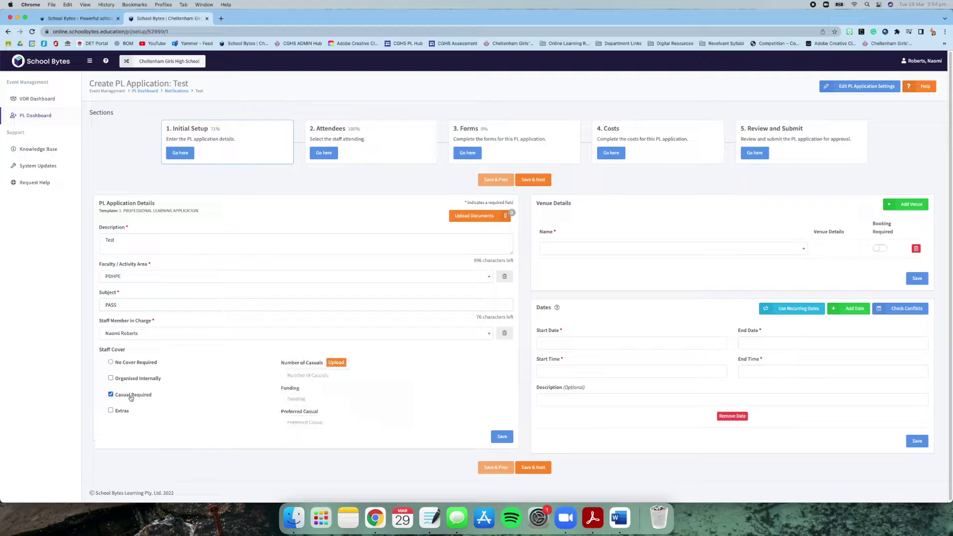
left_click(330, 379)
type("1")
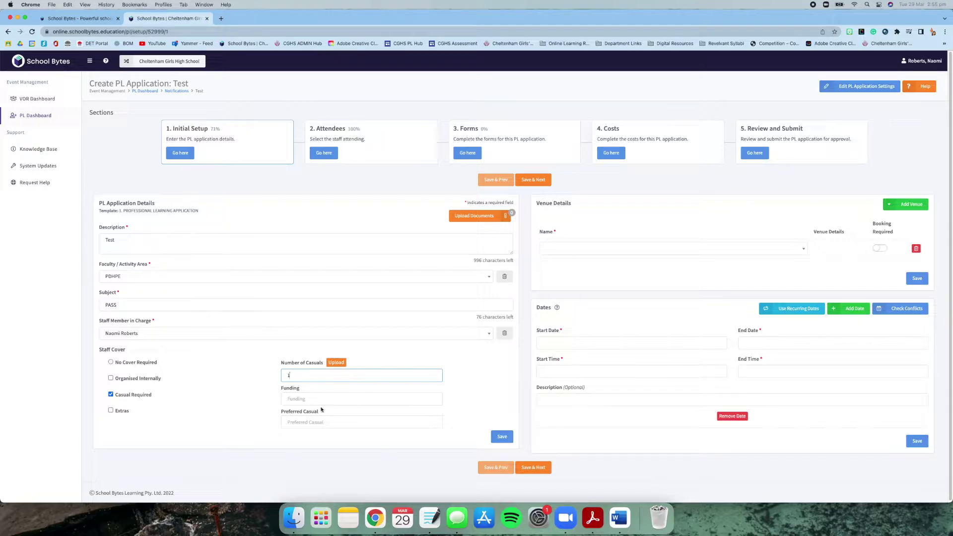
left_click(300, 396)
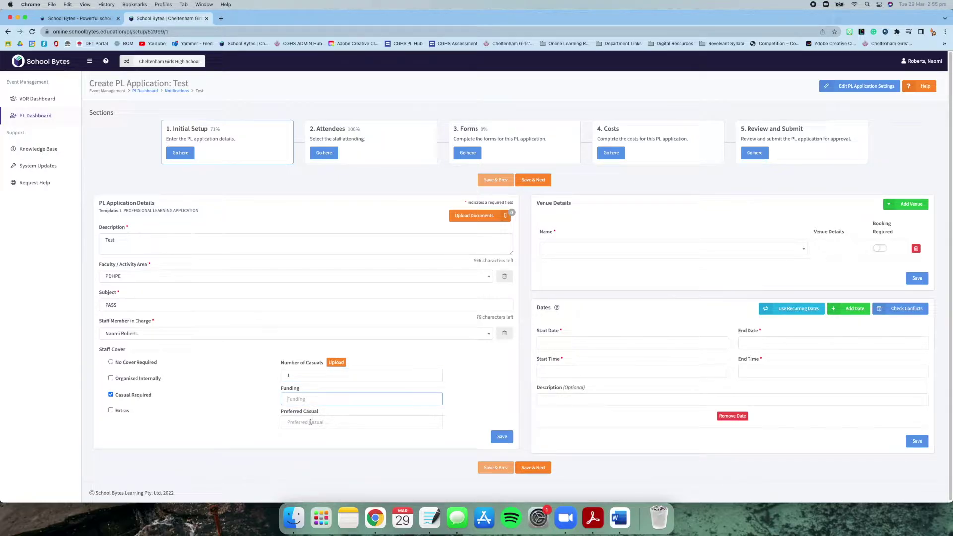
left_click(310, 421)
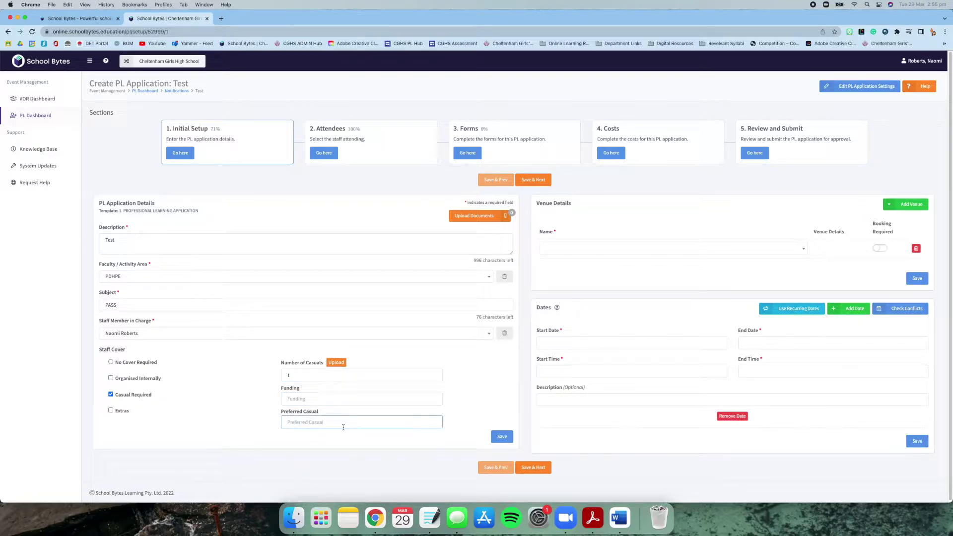
type("Burle")
- Set the venue to Cheltenham Girls High School, with start and end dates of 09/05/2022
left_click(589, 252)
type("Chelt")
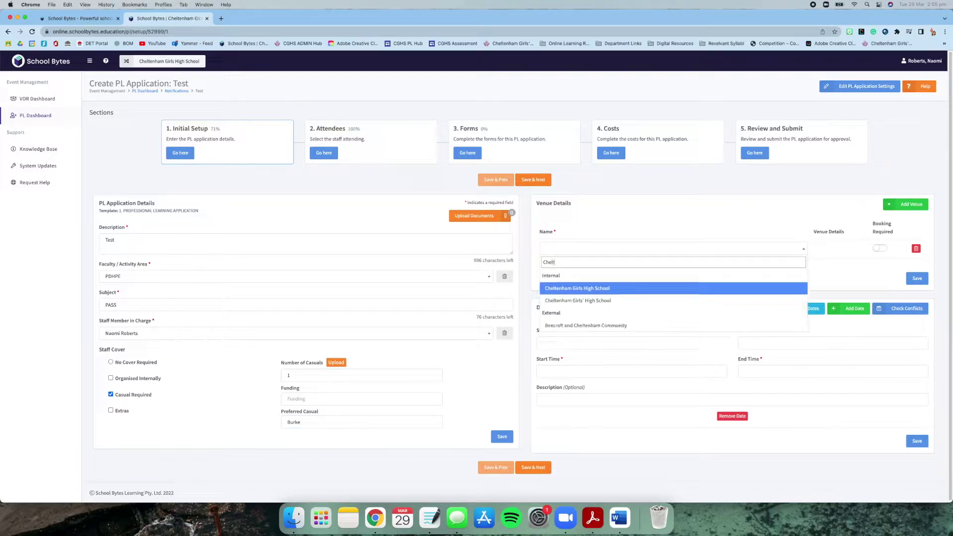
key("Return")
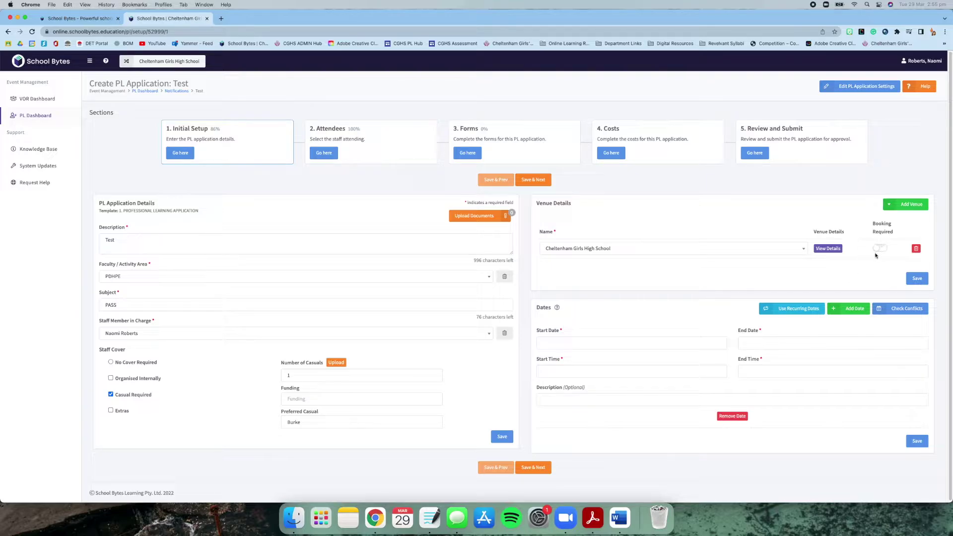
left_click(640, 343)
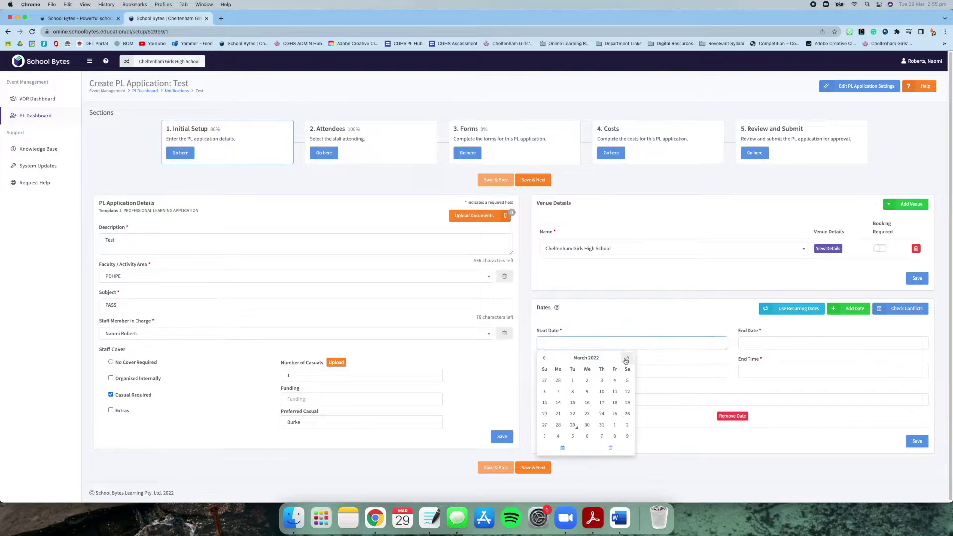
left_click(626, 359)
left_click(626, 360)
left_click(558, 391)
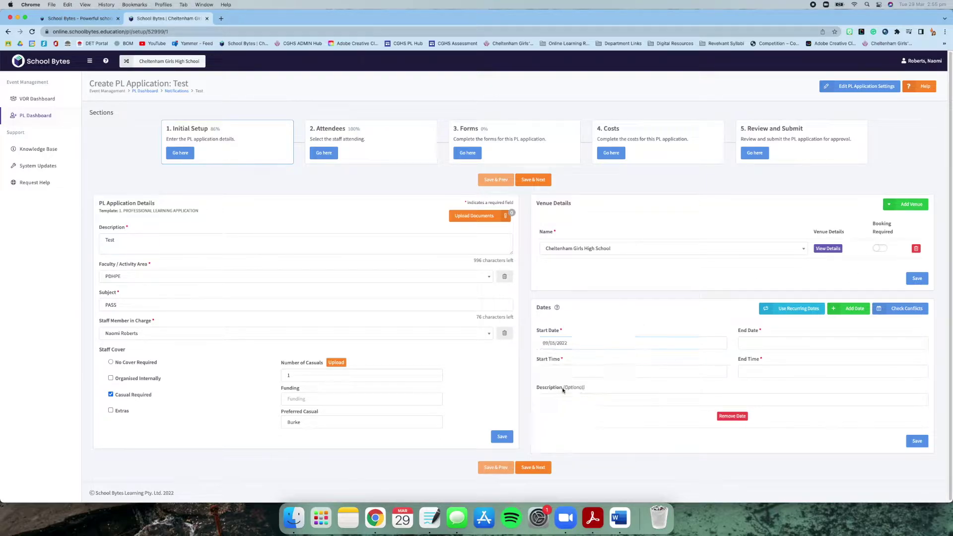
left_click(772, 344)
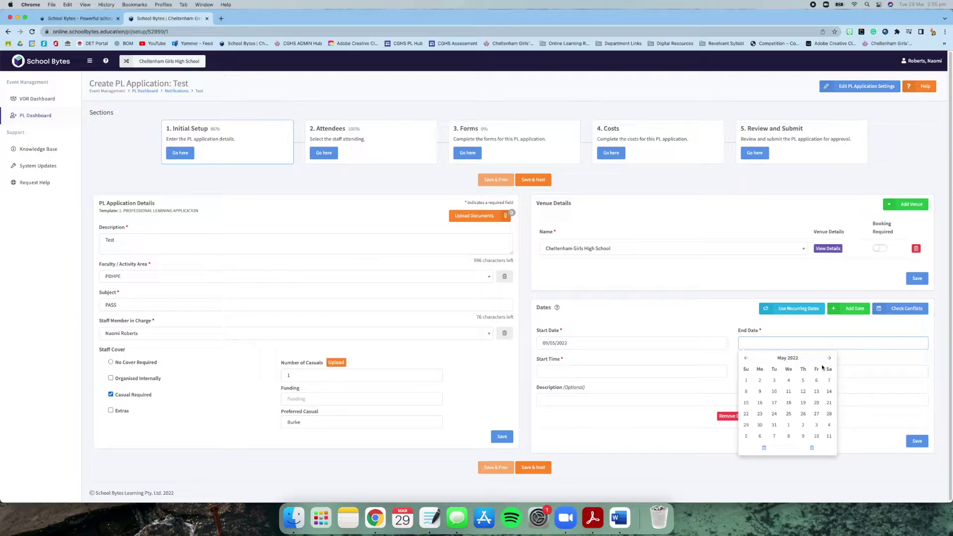
left_click(756, 390)
- Set the times to 10:00 AM–04:00 PM and save the Initial Setup
left_click(645, 371)
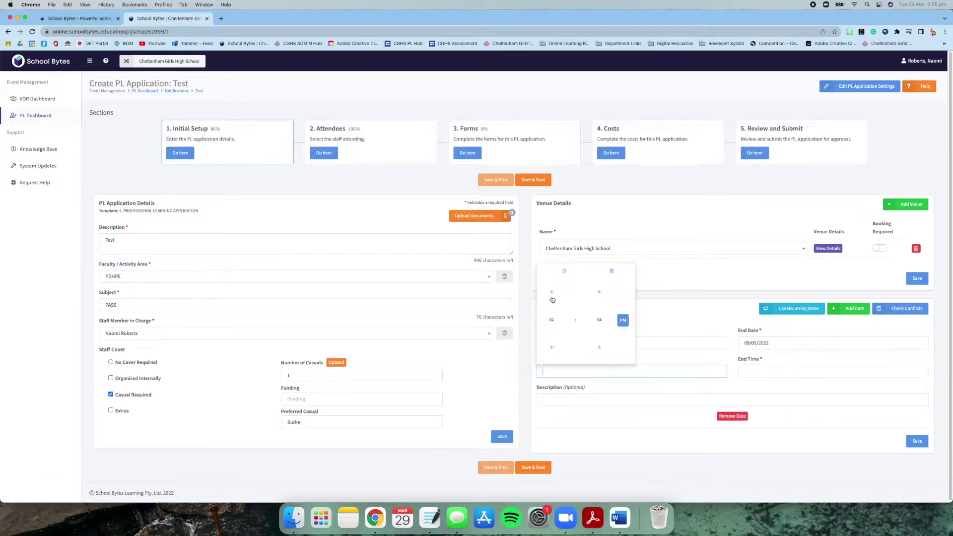
left_click(553, 293)
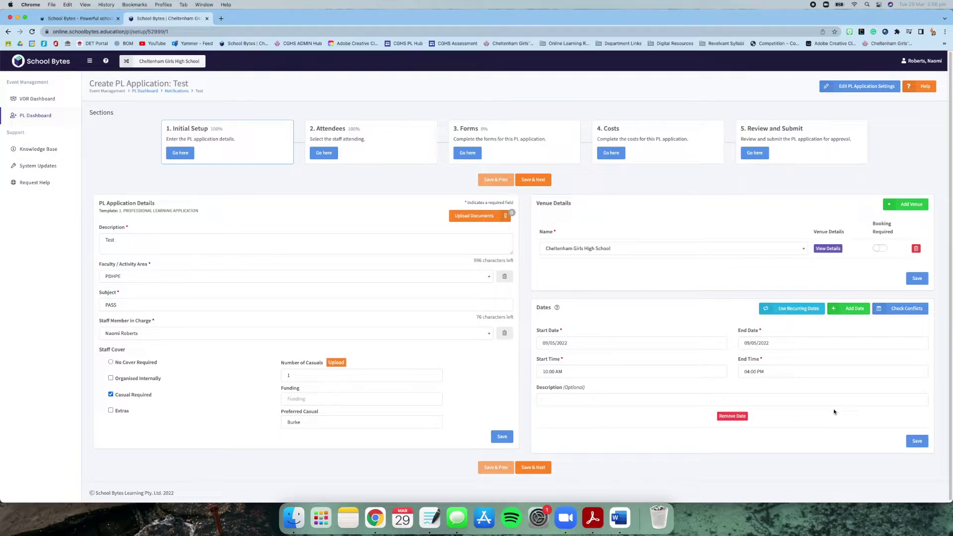
left_click(530, 467)
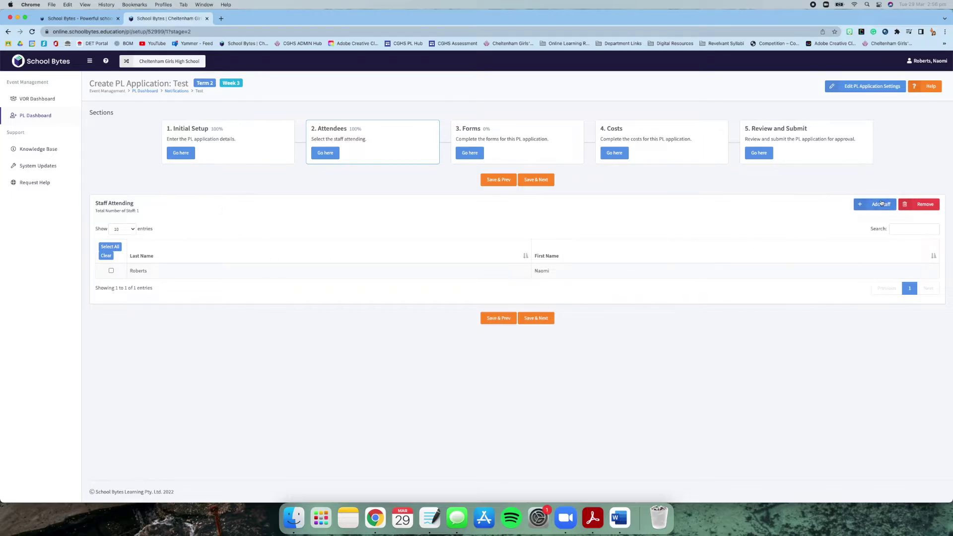
- Search for a colleague by surname, add them as a second attendee, and close the window
left_click(882, 203)
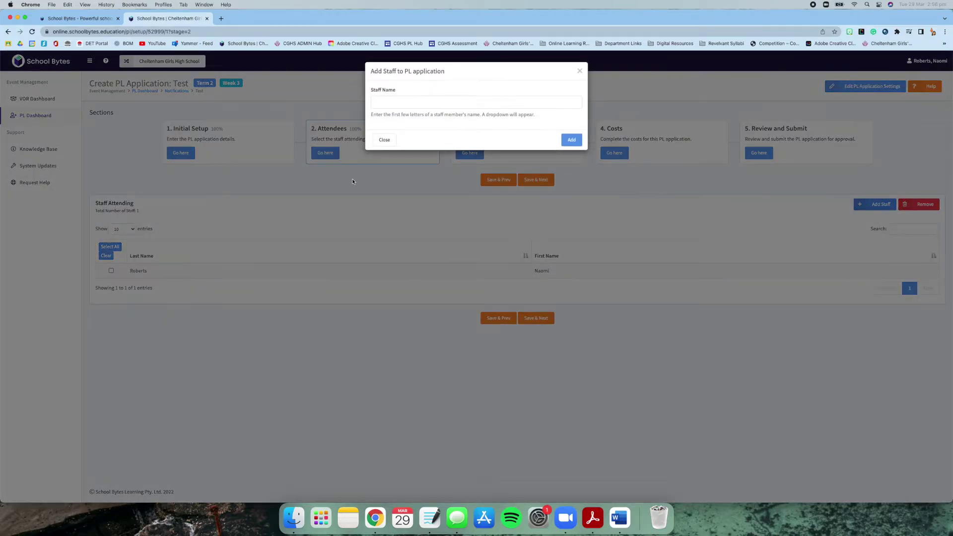
type("maran")
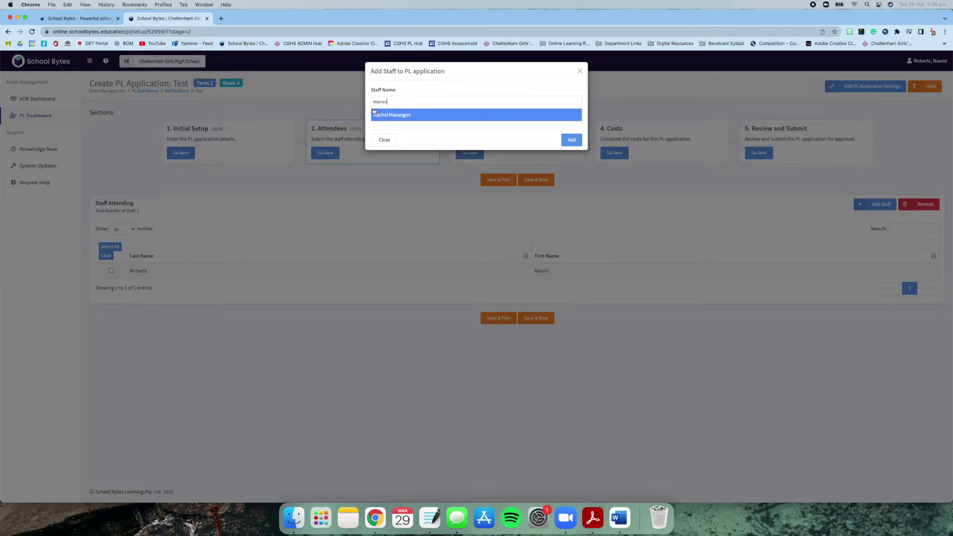
key("Return")
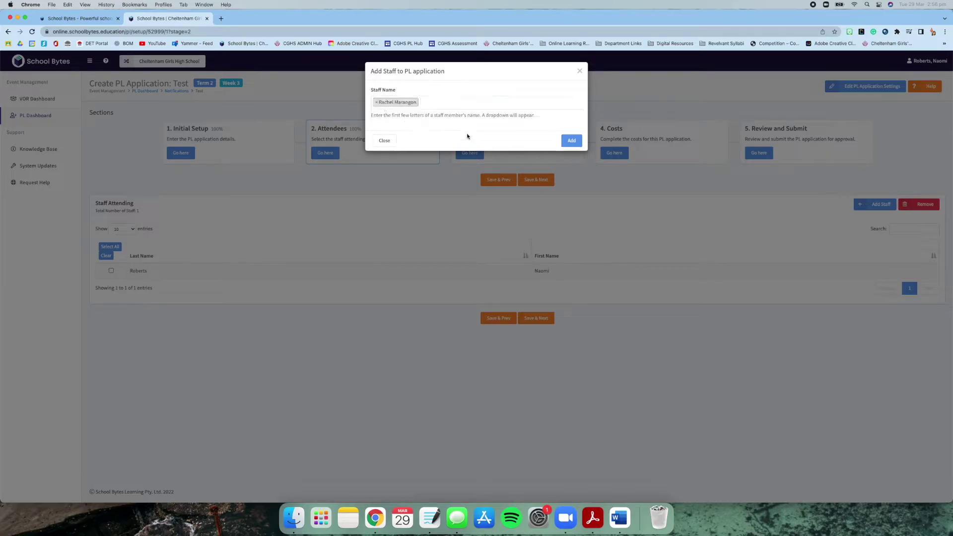
left_click(576, 140)
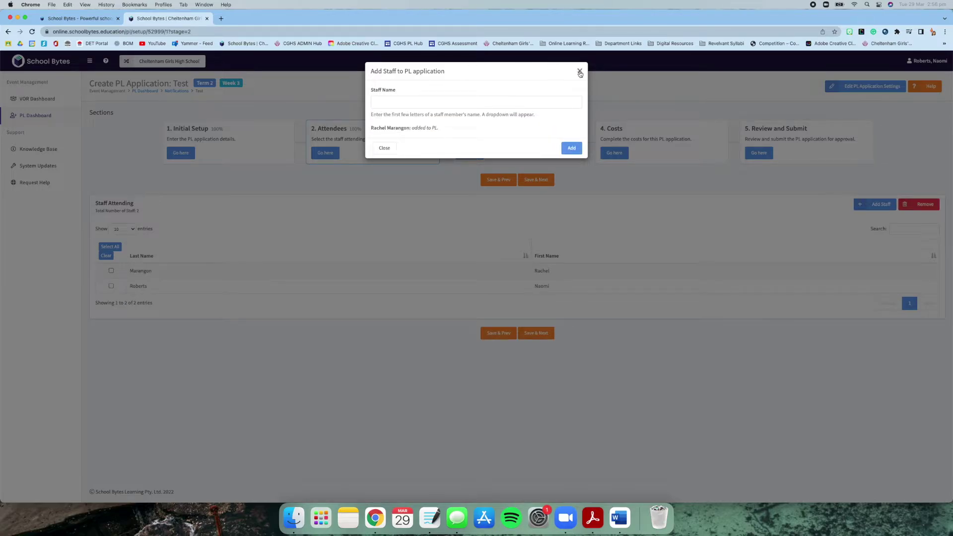
left_click(579, 71)
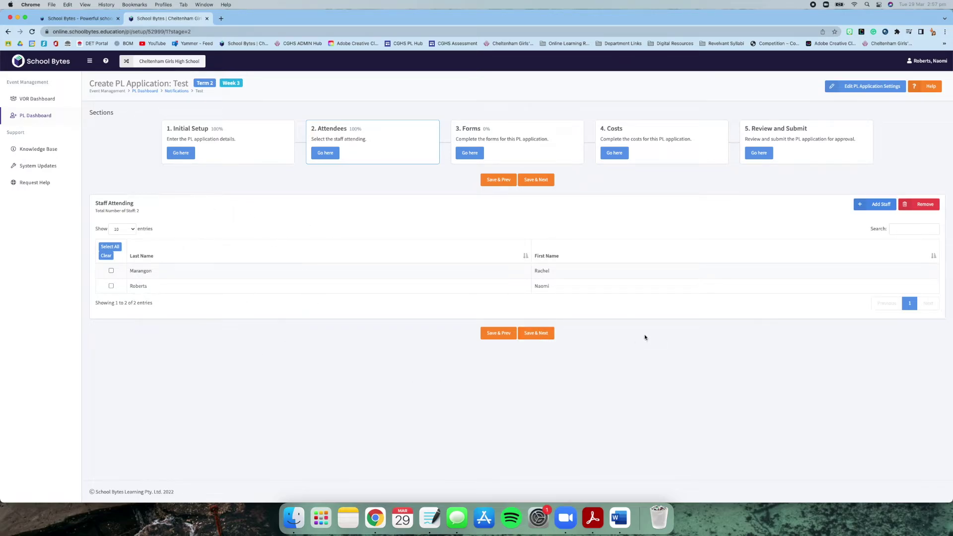
- On the Forms stage, answer Yes to casual cover and set its duration to Full Day
left_click(543, 333)
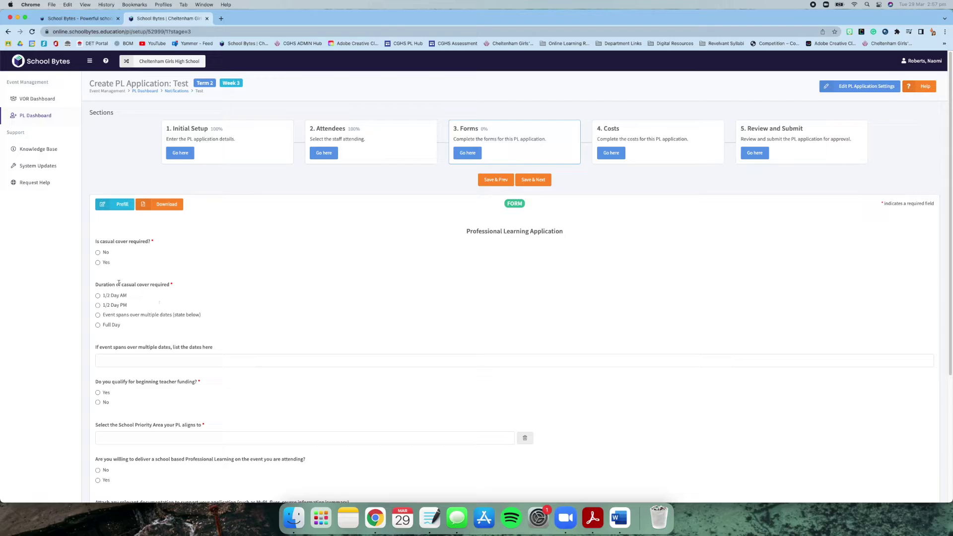
left_click(98, 261)
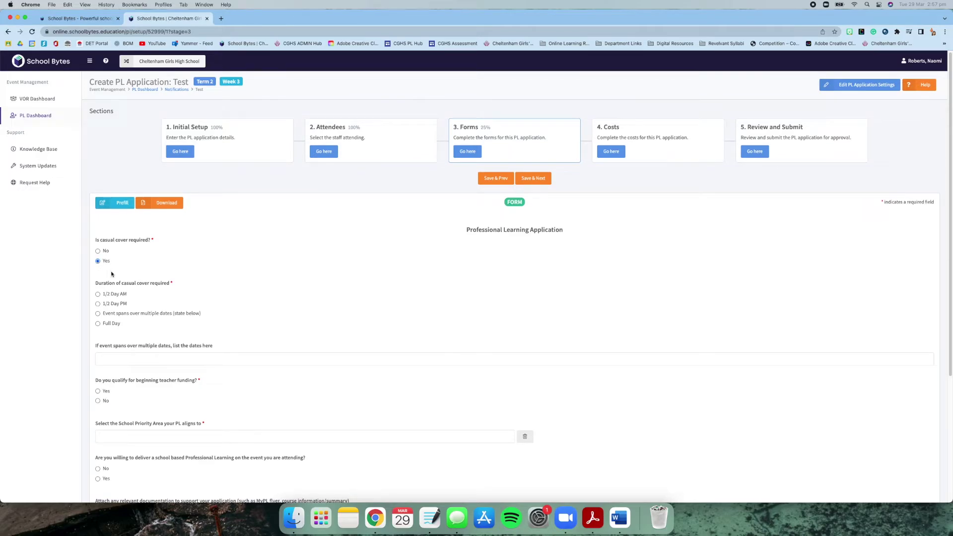
scroll(117, 282, "down", 5)
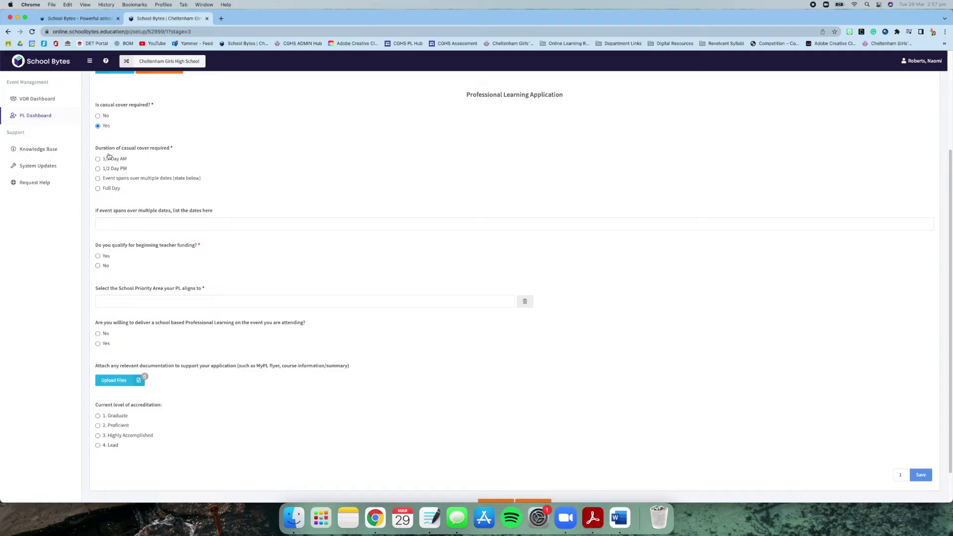
left_click(112, 187)
- Choose Assessment as the School Priority Area and 2. Proficient accreditation, then save the form
scroll(236, 223, "up", 3)
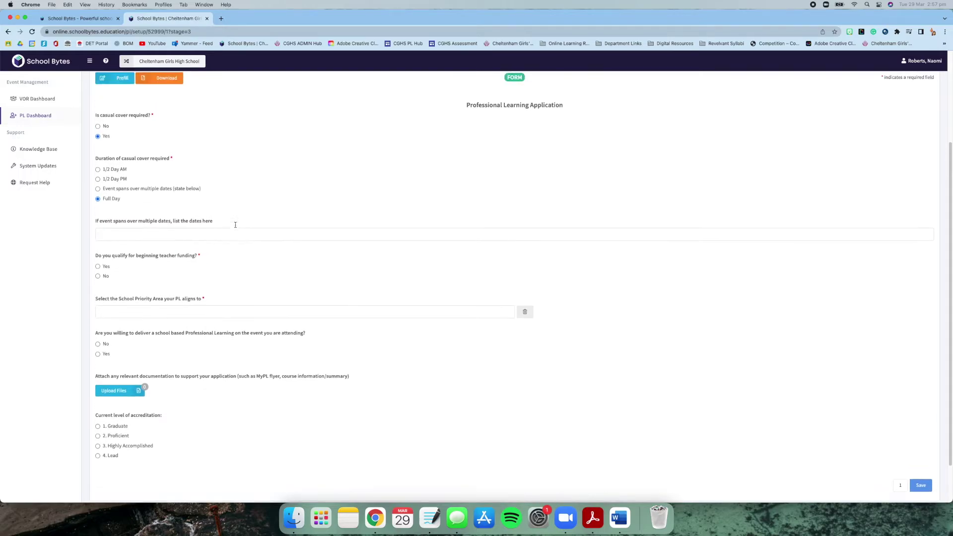
scroll(228, 237, "down", 4)
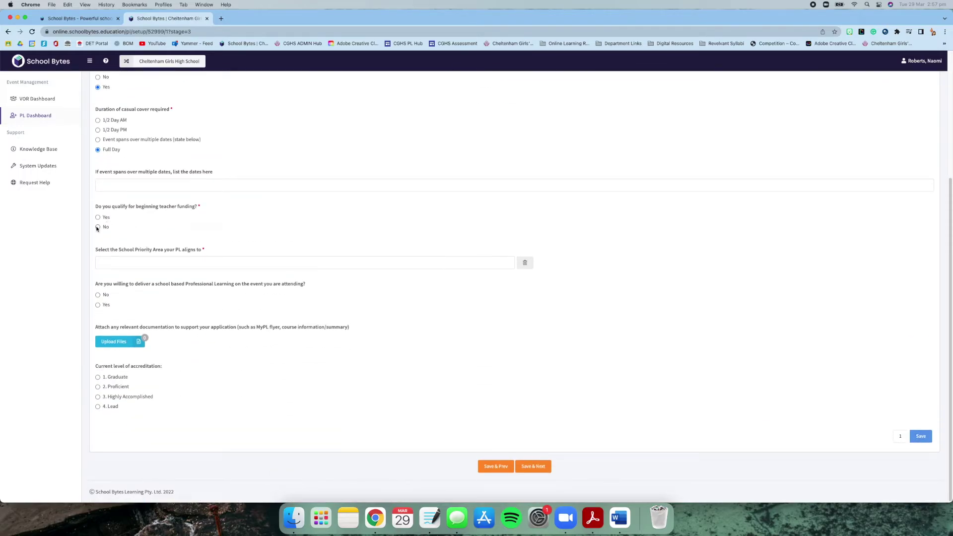
left_click(128, 264)
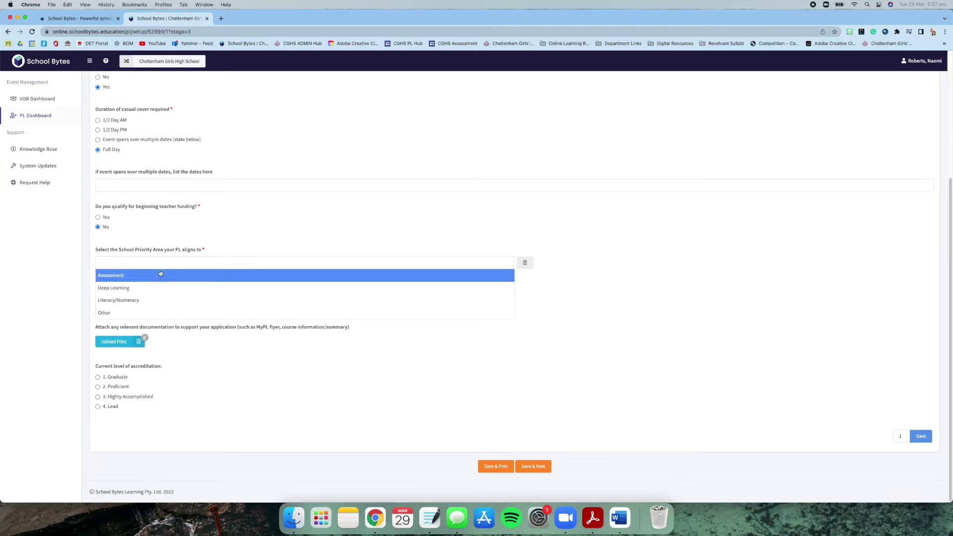
left_click(164, 275)
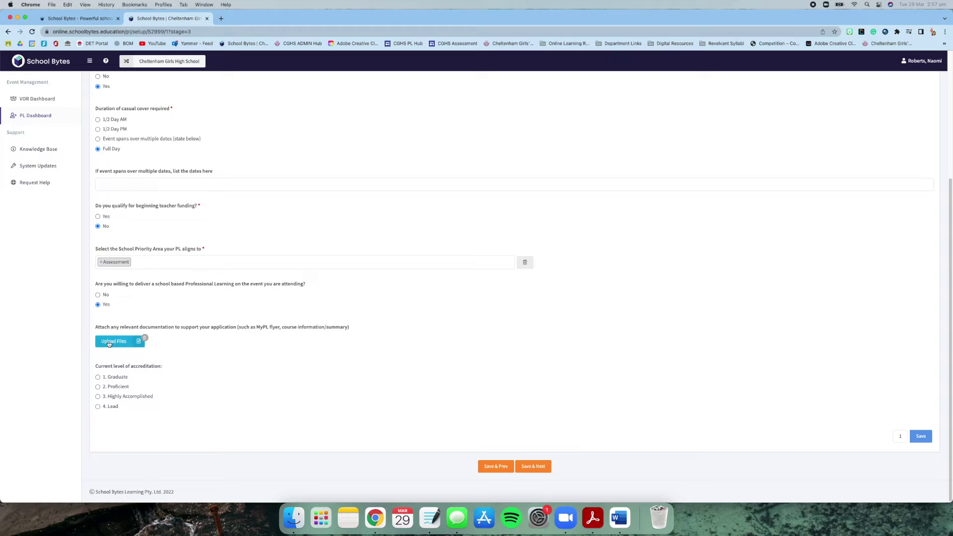
left_click(119, 387)
left_click(529, 469)
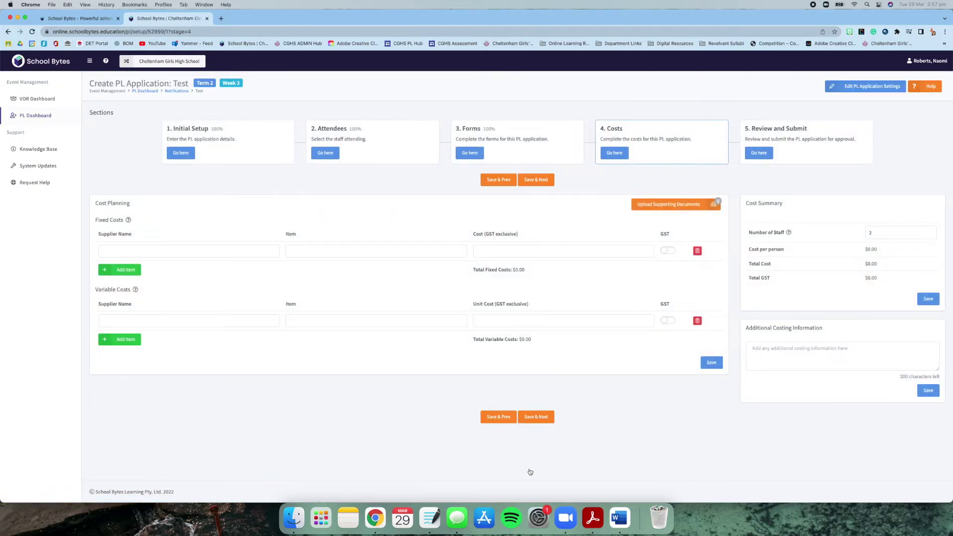
- Add a fixed cost: supplier Cheltenham Girls, item Course, amount 123
left_click(111, 250)
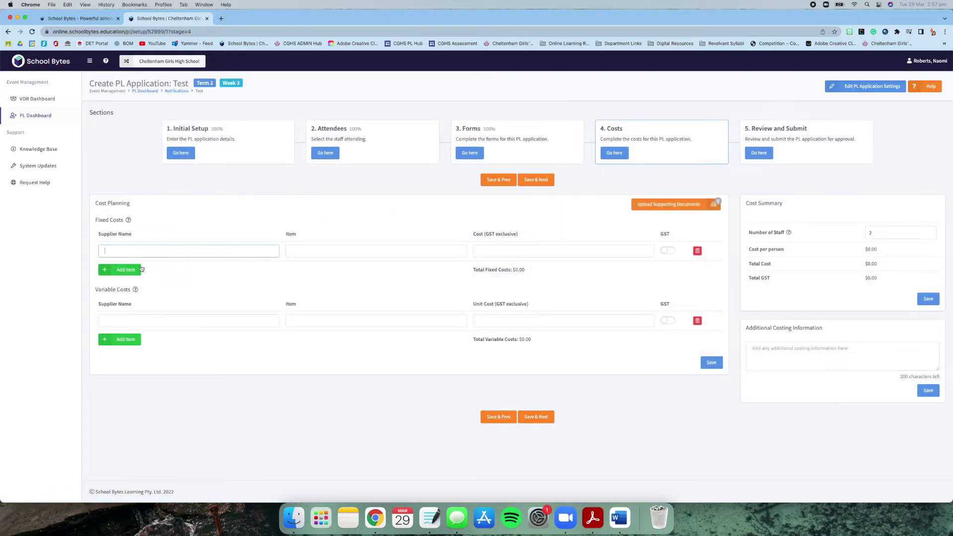
type("CHelt")
key("BackSpace")
key("BackSpace")
type("Cheltenham Girls")
key("Tab")
key("Tab")
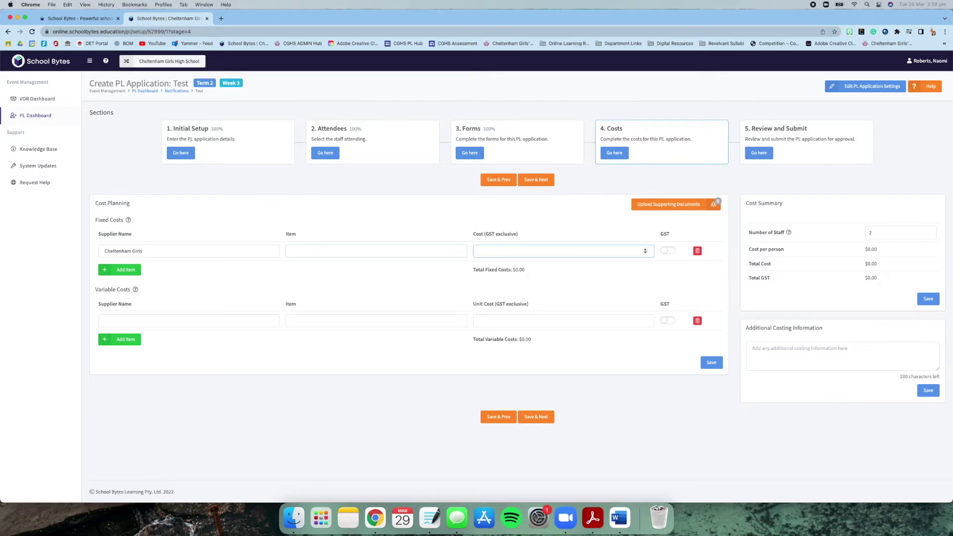
left_click(294, 250)
type("Course")
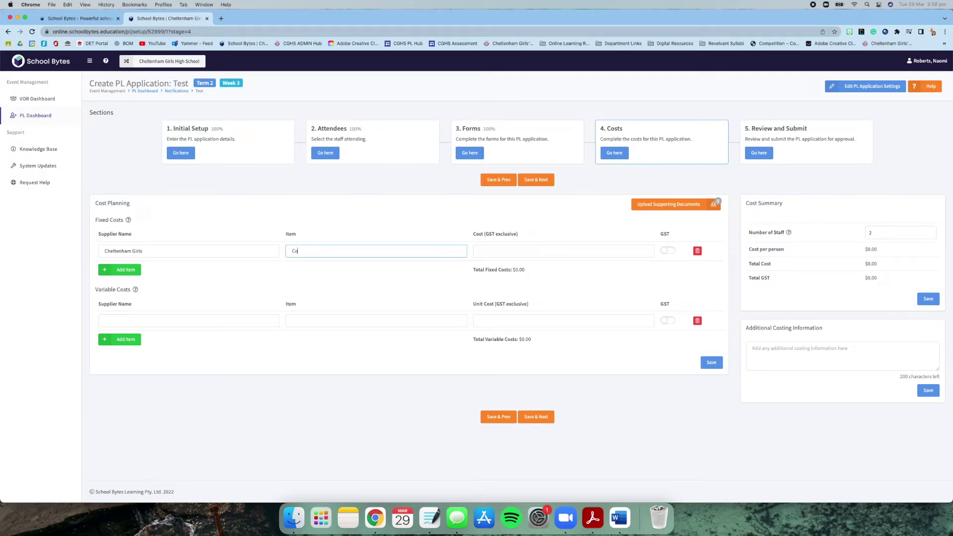
left_click(518, 249)
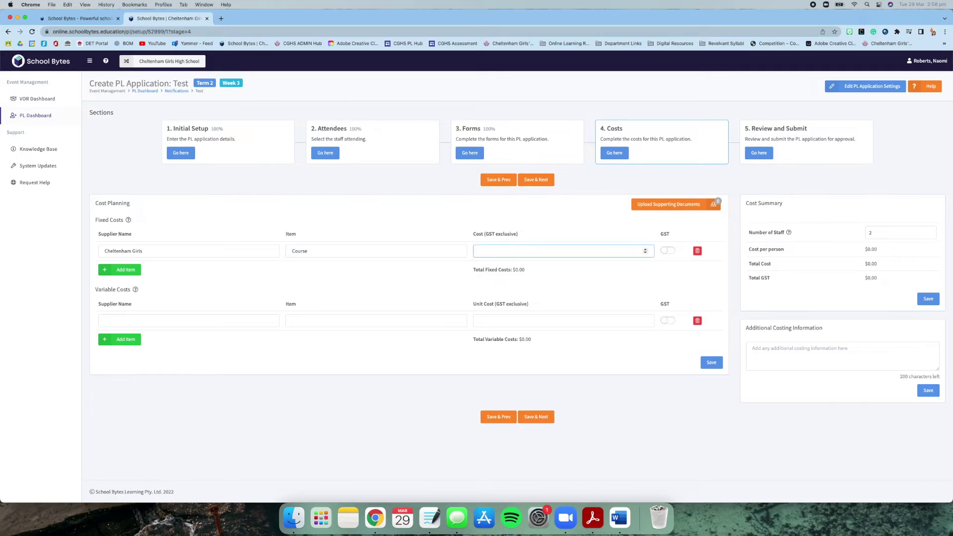
type("123")
left_click(435, 286)
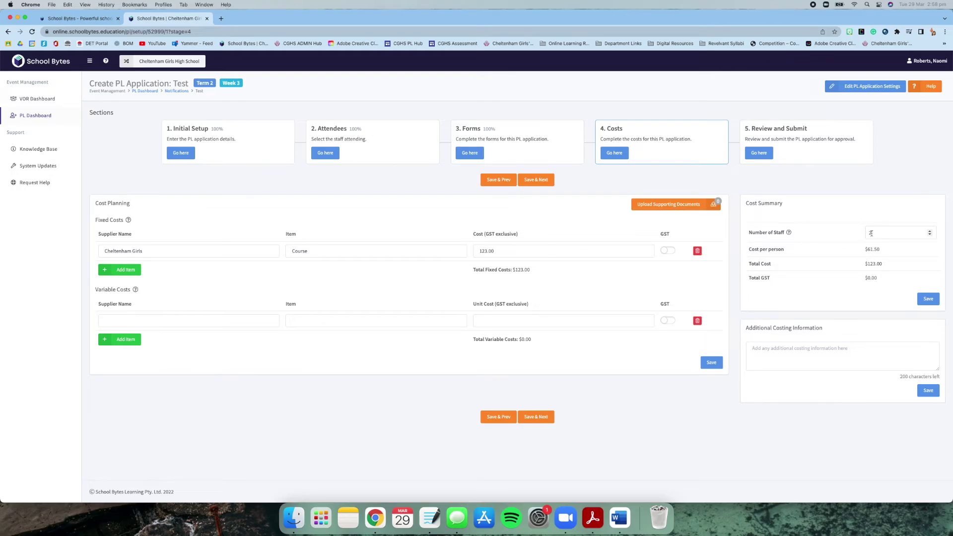
- Check the $61.50 per-person cost and save the Costs stage
left_click_drag(747, 250, 902, 266)
left_click(823, 423)
left_click(546, 419)
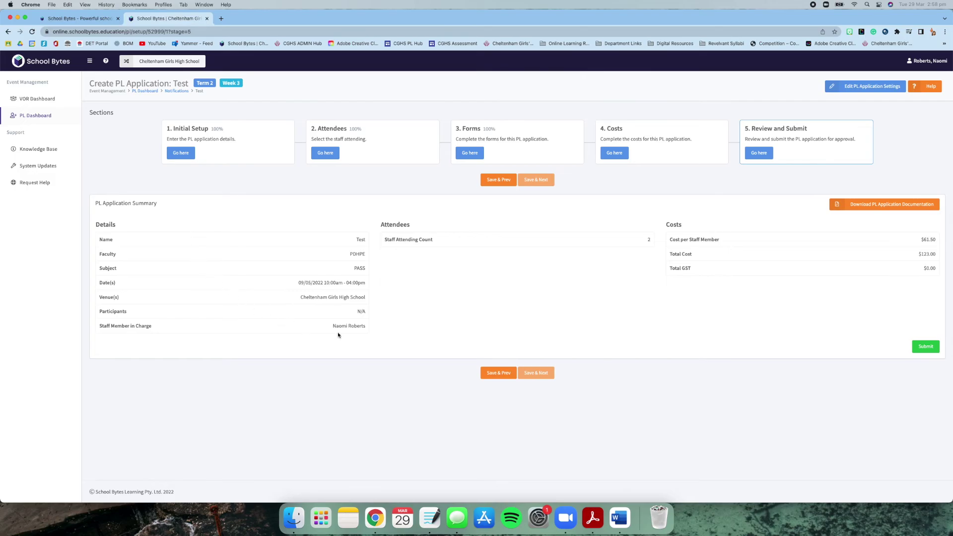
- Submit the PL application and confirm the submission
left_click(926, 346)
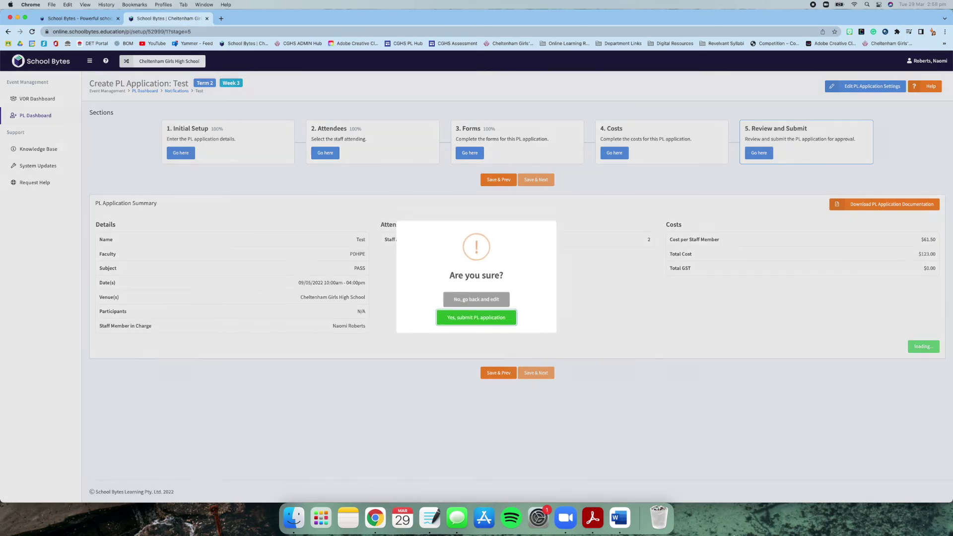
left_click(510, 330)
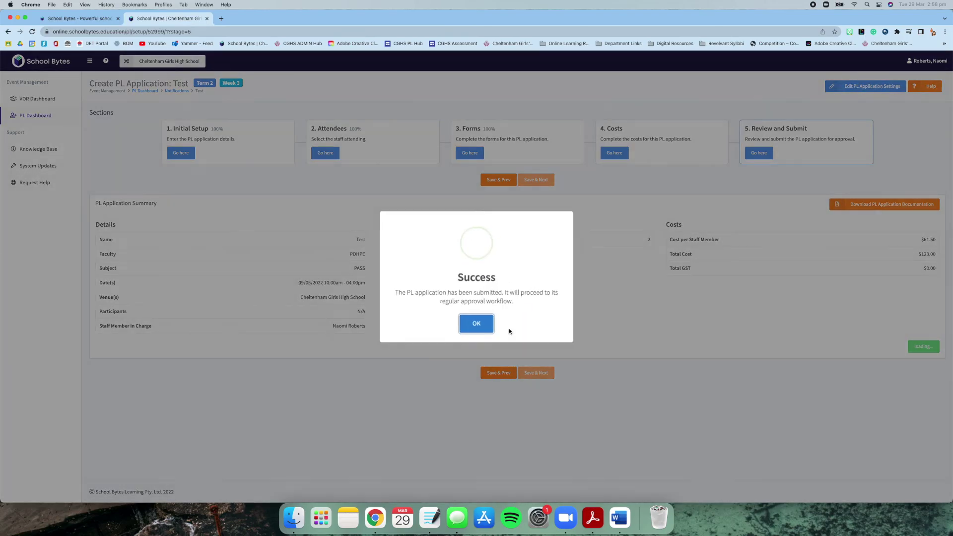